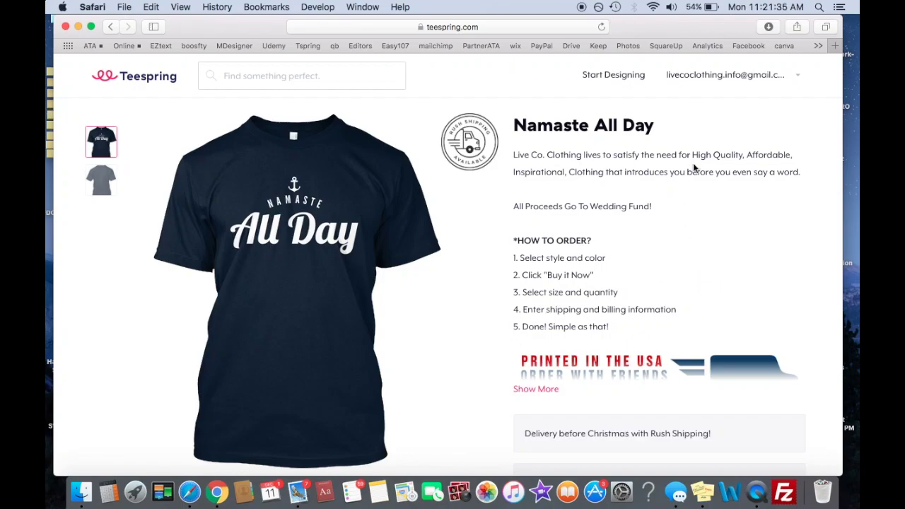
Go from the account menu's Products dashboard to Storefronts and view the three storefront tiles.
left_click(734, 85)
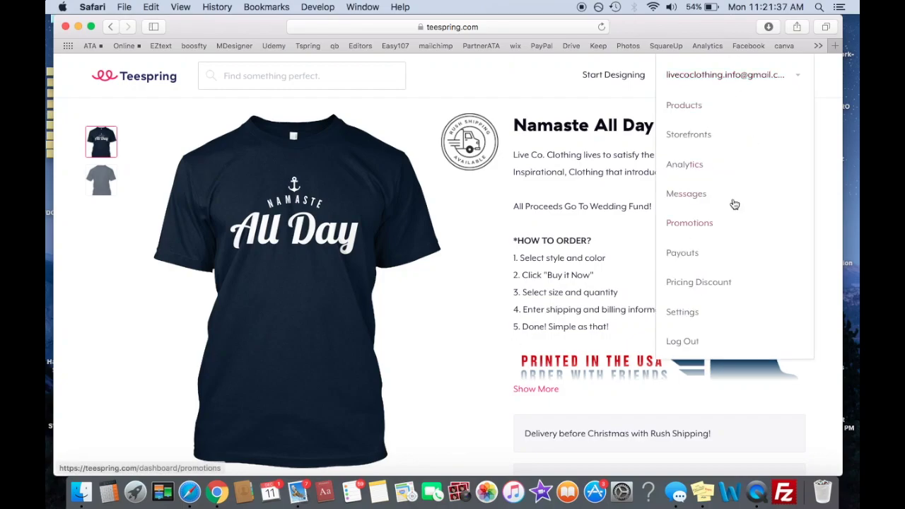
left_click(686, 106)
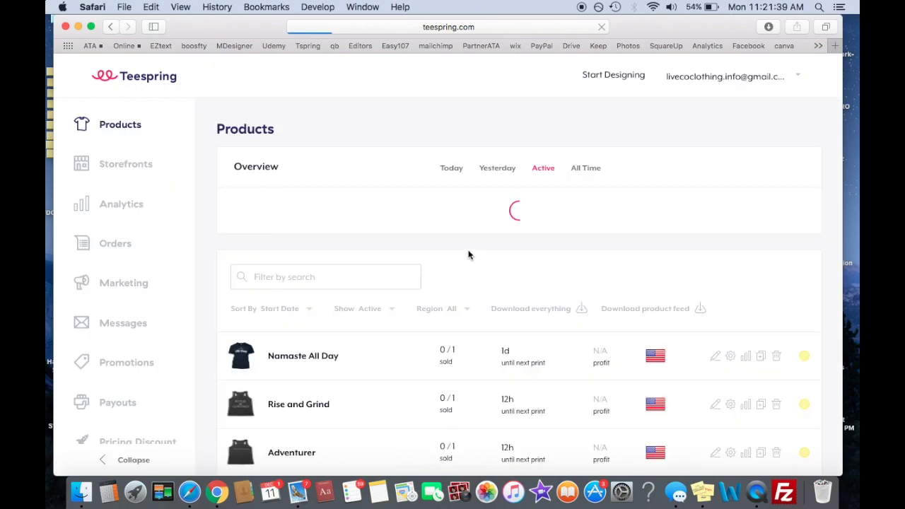
left_click(125, 164)
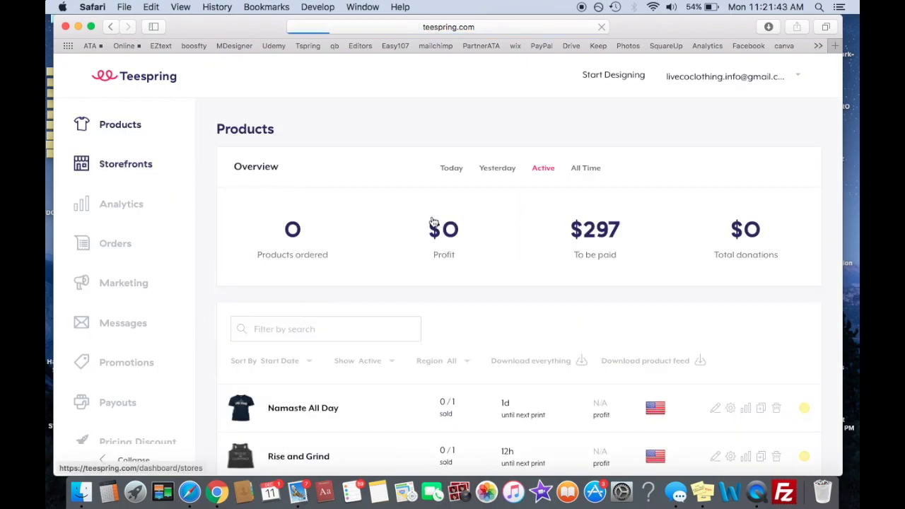
scroll(718, 340, "down", 3)
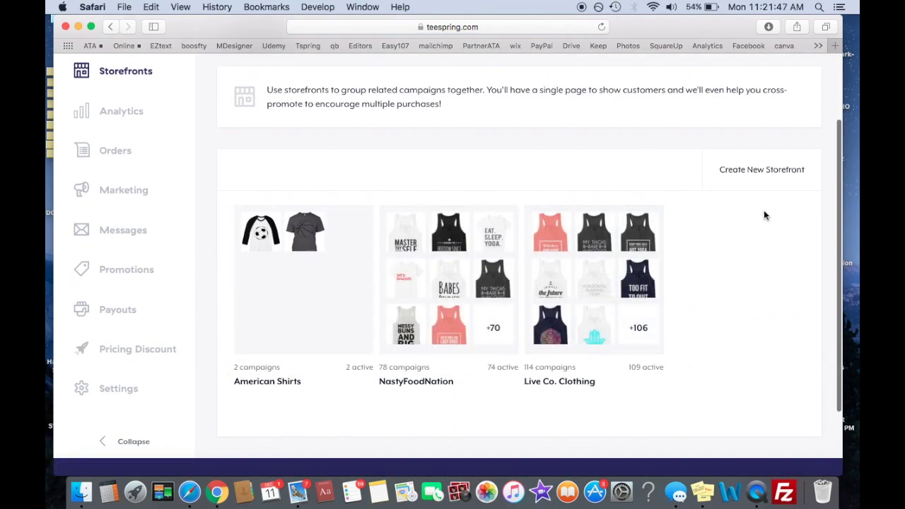
scroll(763, 213, "up", 3)
scroll(763, 215, "down", 3)
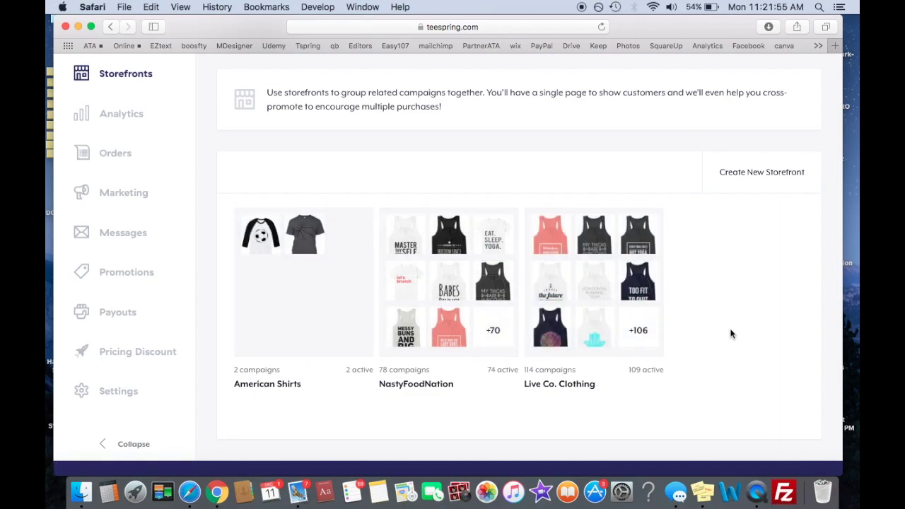
View the Live Co. Clothing store live and select its full web address.
left_click(600, 287)
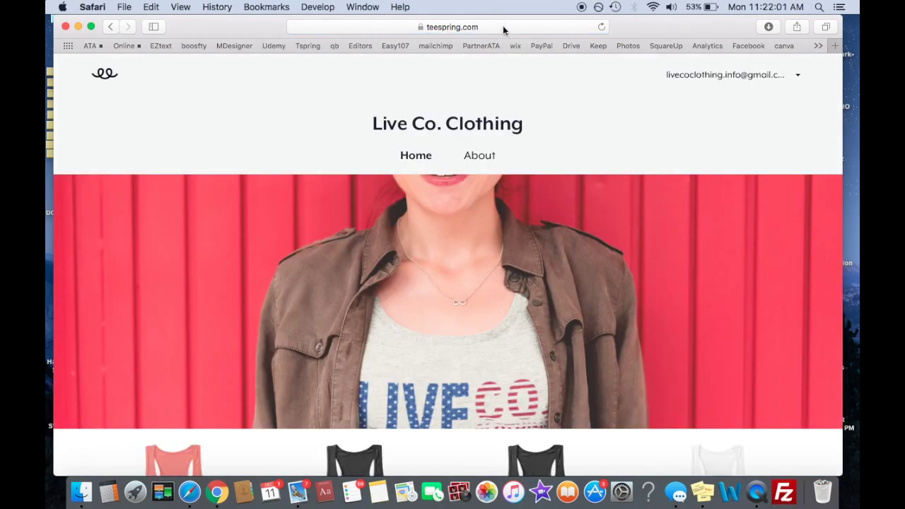
left_click(504, 28)
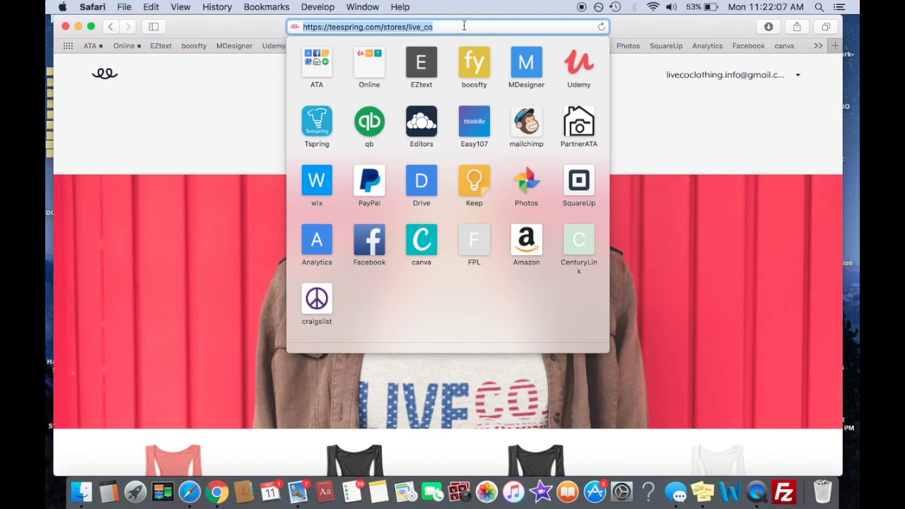
left_click(459, 27)
left_click_drag(434, 27, 293, 26)
Load the Bitly home page in a new browser tab.
left_click(764, 116)
key("cmd+t")
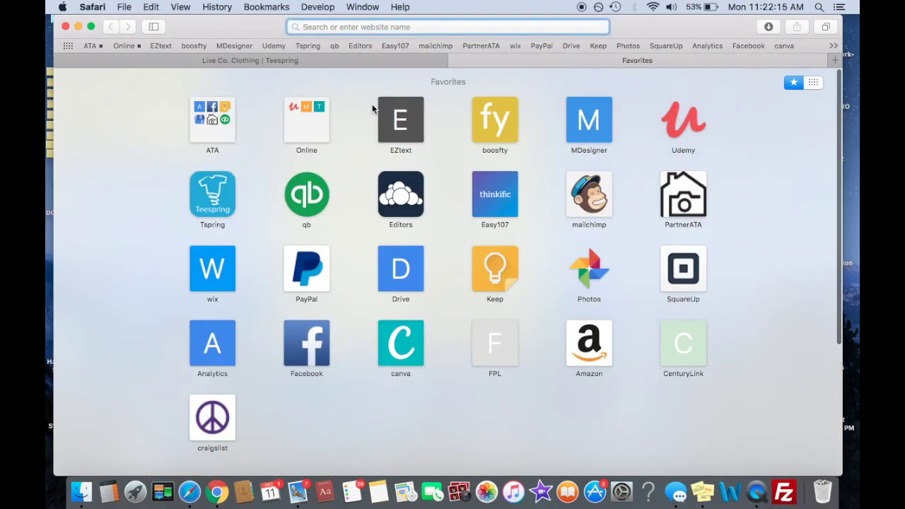
type("bit")
key("Return")
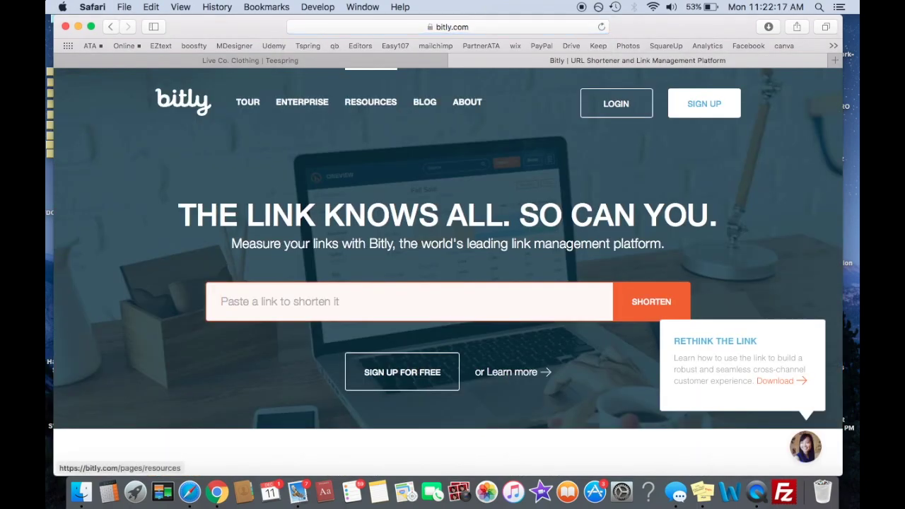
left_click(315, 62)
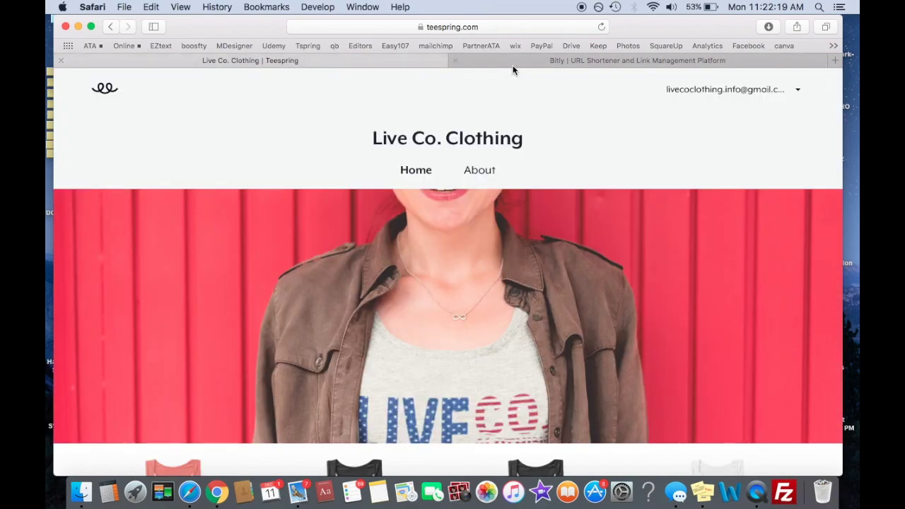
left_click(525, 27)
key("super+c")
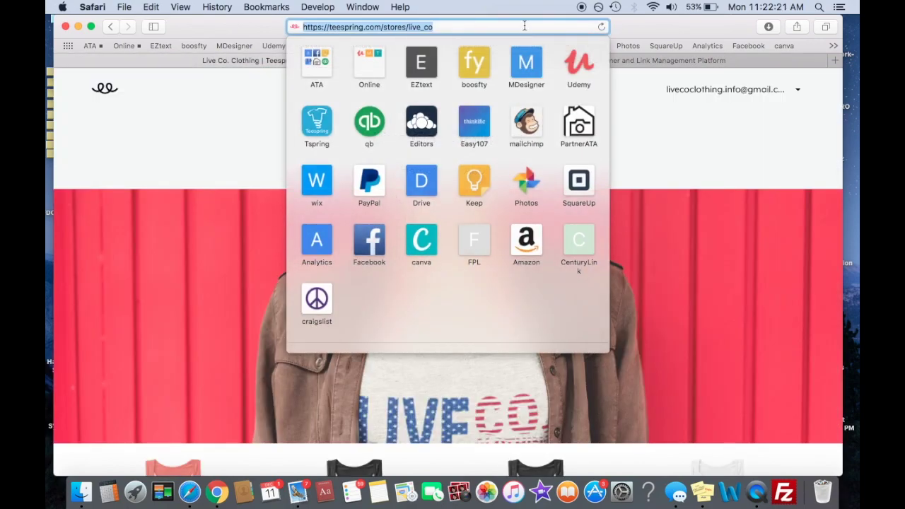
left_click(691, 63)
key("super+v")
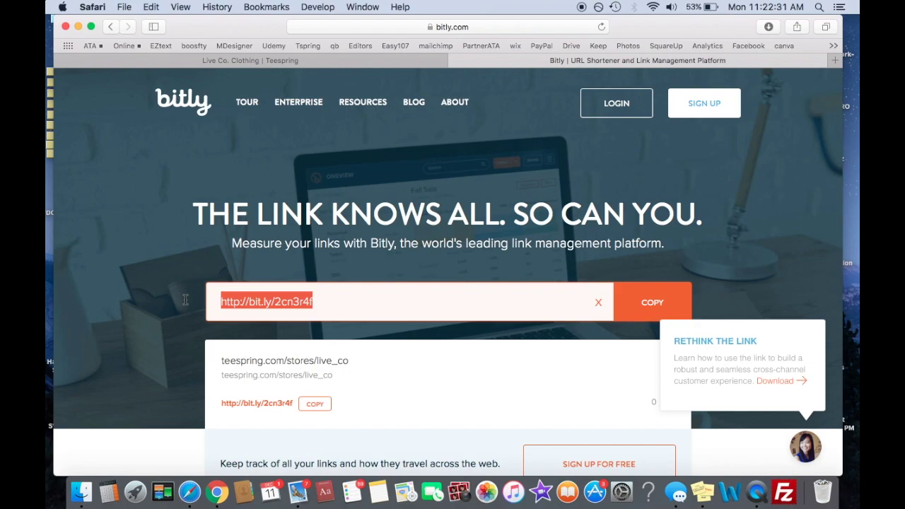
left_click(272, 61)
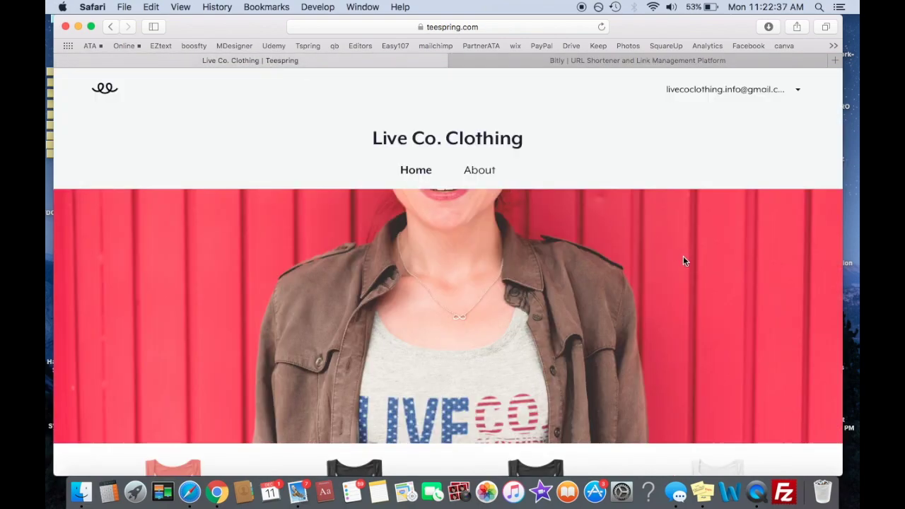
Search the web for 'google domains' and open the Google Domains website.
key("super+t")
type("google")
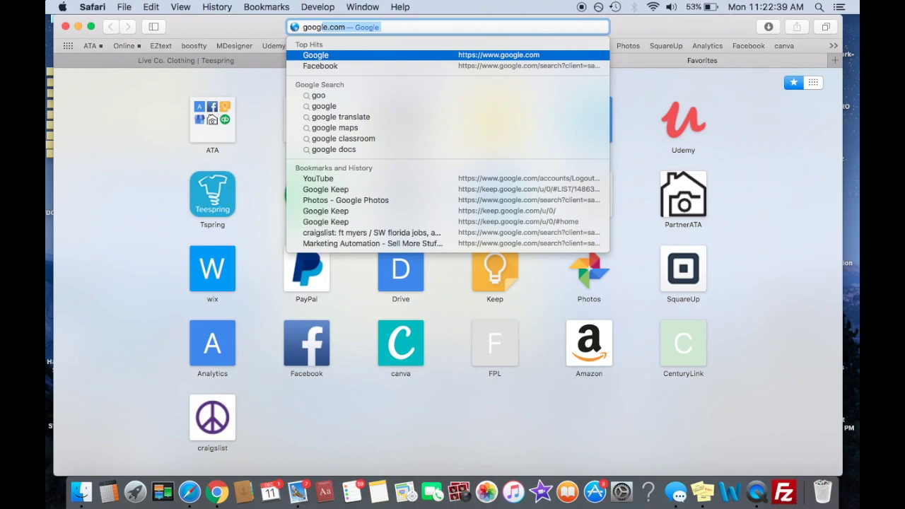
type(" domains")
key("Return")
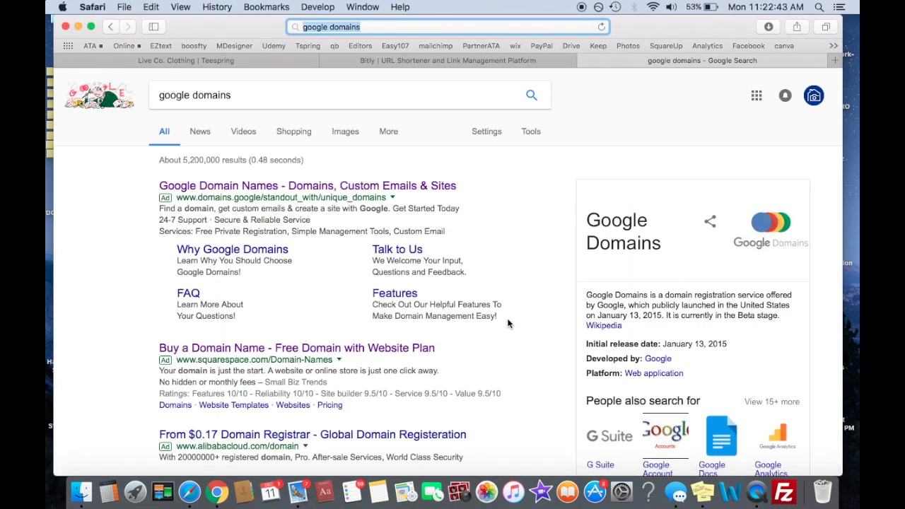
left_click(236, 188)
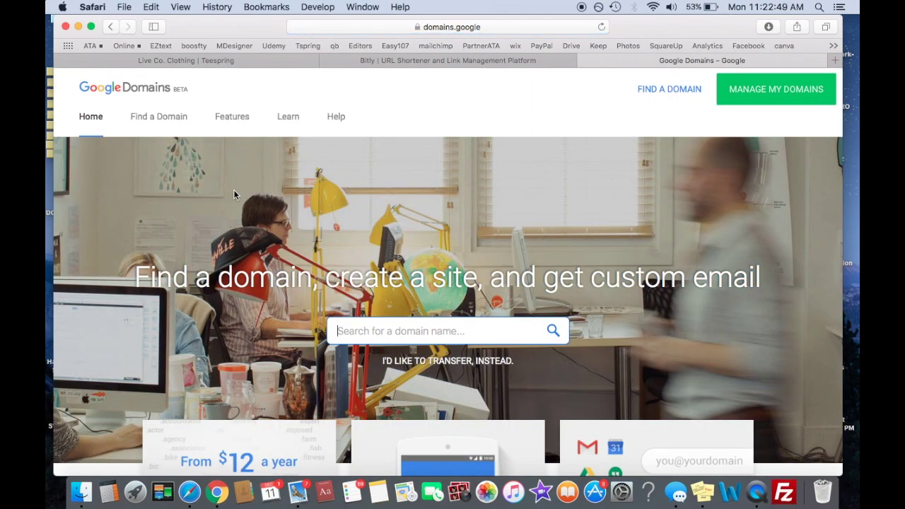
Look up the domain brandnameshirts on Google Domains.
scroll(335, 386, "down", 3)
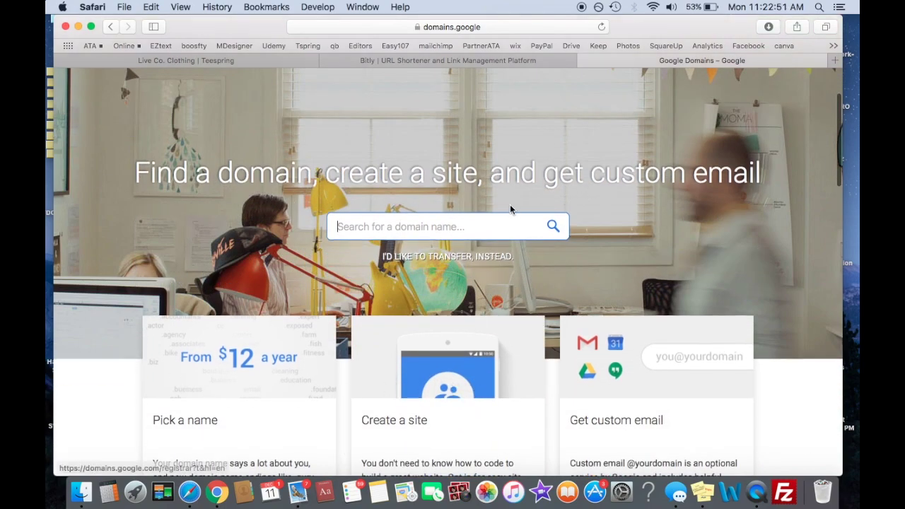
scroll(506, 146, "up", 3)
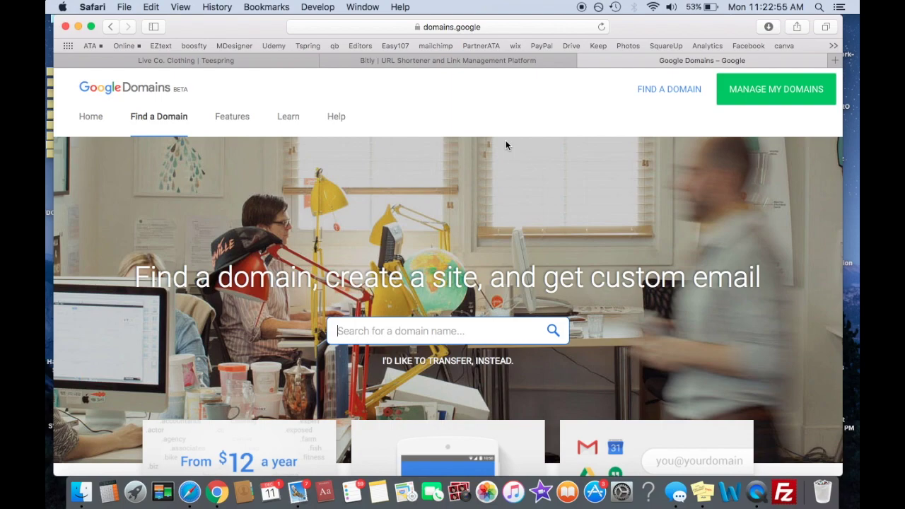
type("brandname")
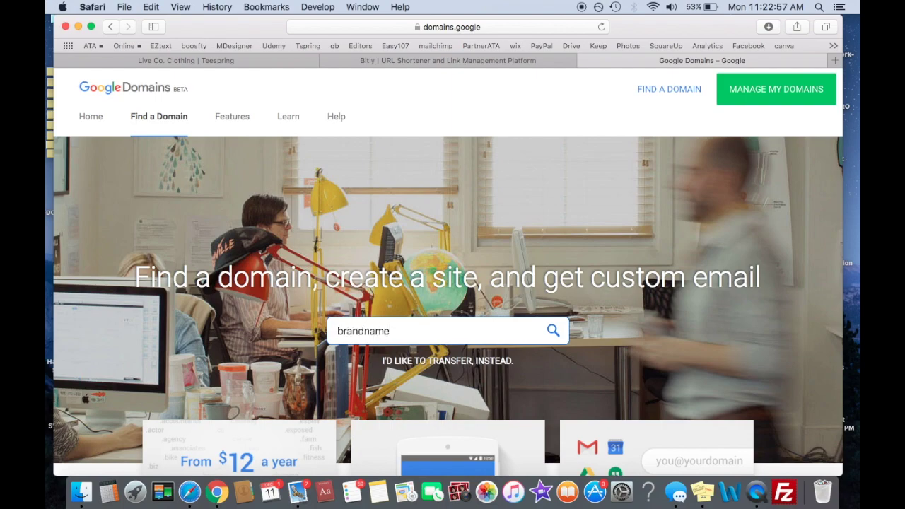
type("shirts")
key("Return")
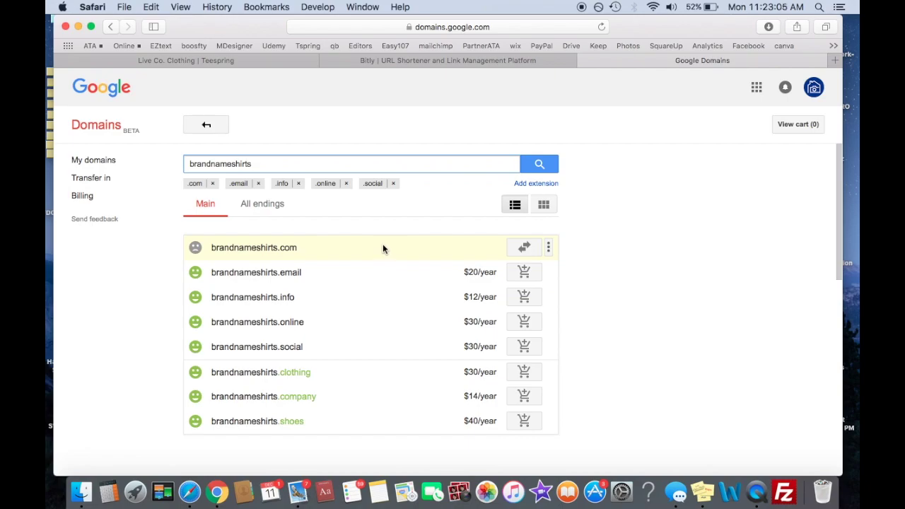
Compare related domain brandnameshirt.com at $12/year with the store tab, then close Google Domains.
scroll(418, 354, "down", 5)
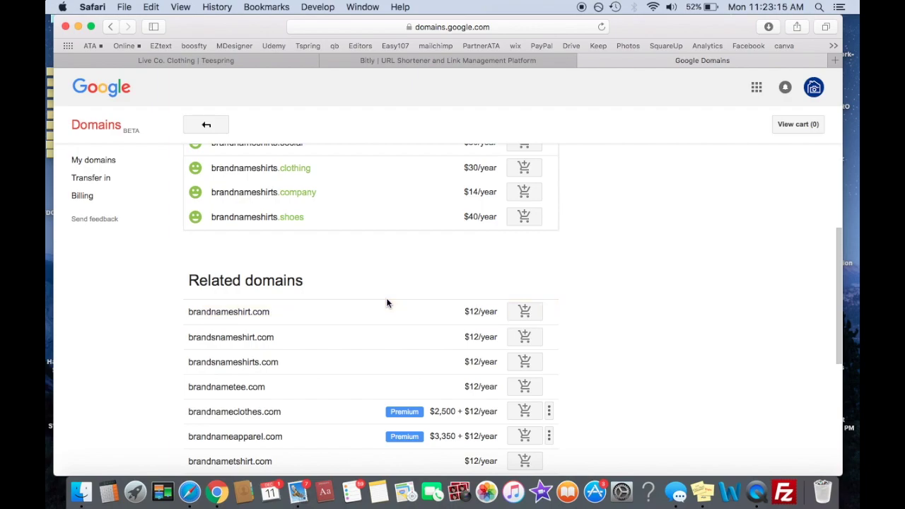
left_click_drag(464, 311, 499, 311)
left_click(237, 64)
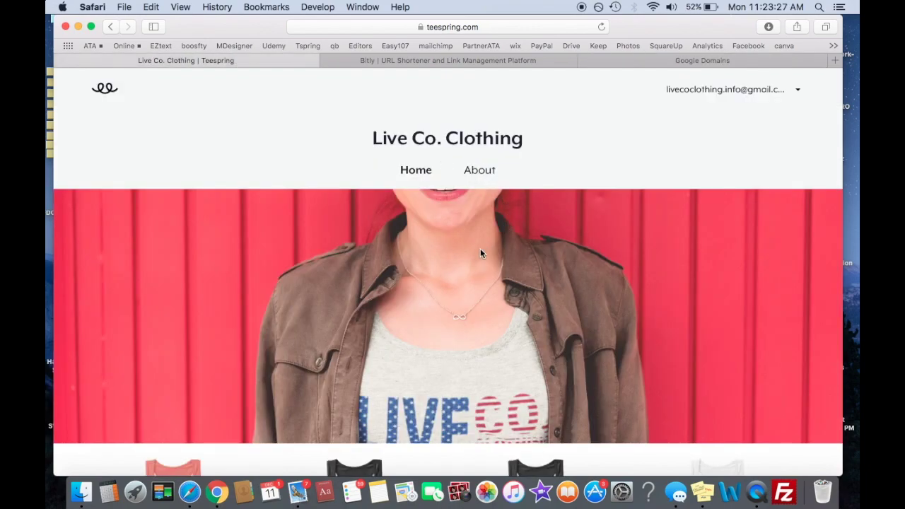
left_click(694, 62)
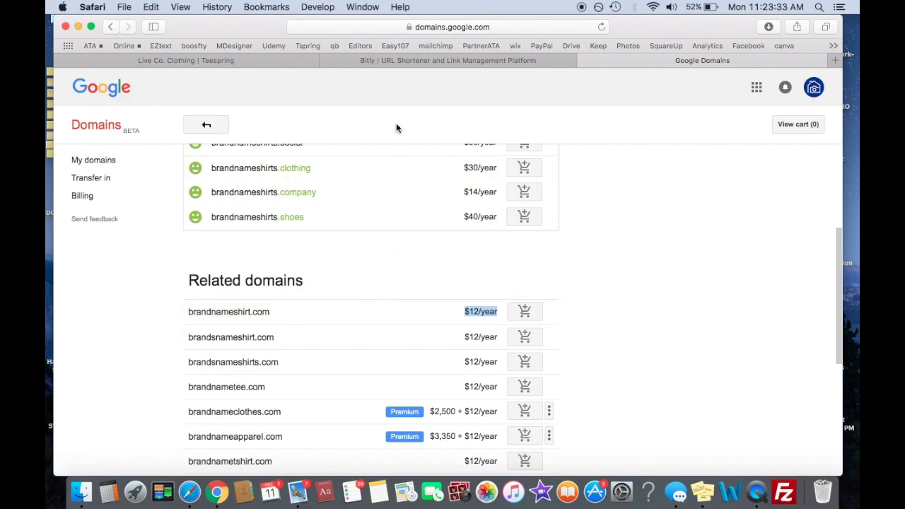
left_click(225, 60)
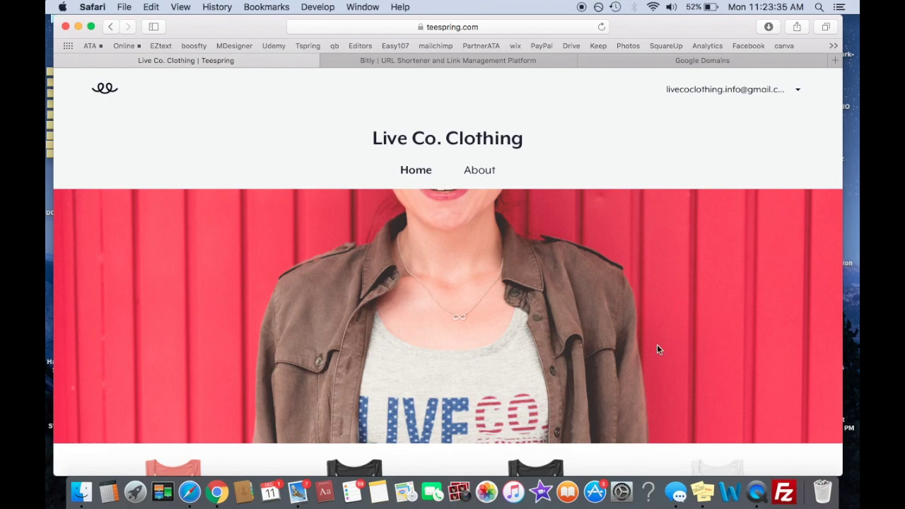
left_click(654, 65)
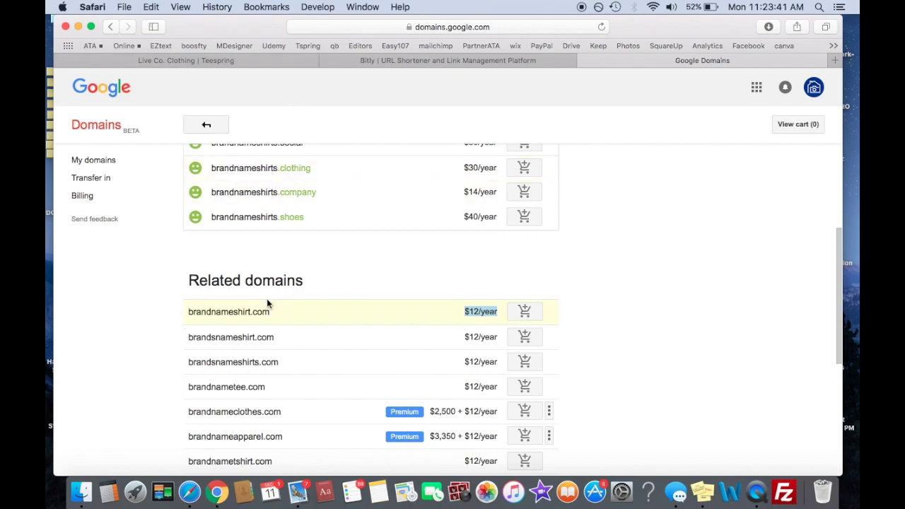
left_click(193, 61)
left_click(667, 61)
left_click(585, 63)
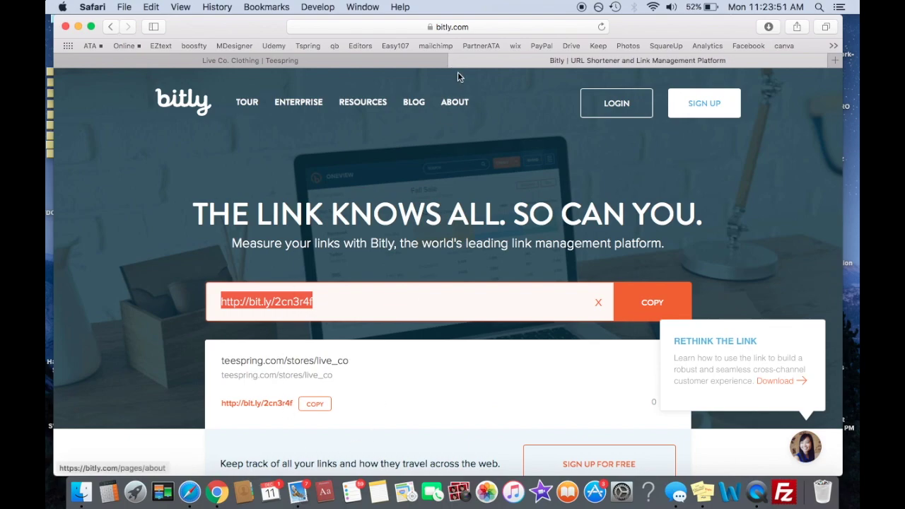
Close the Bitly tab and check the storefront's About text before returning Home.
left_click(456, 61)
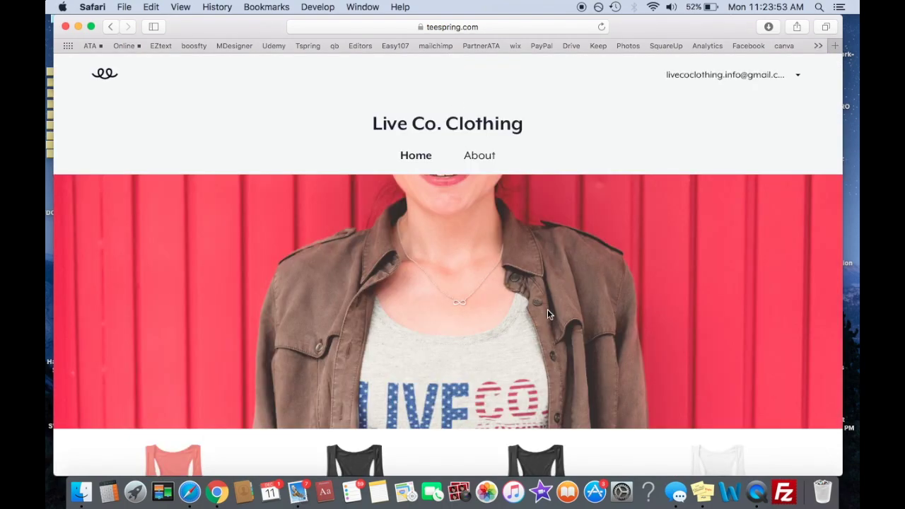
scroll(547, 310, "down", 3)
scroll(548, 309, "up", 3)
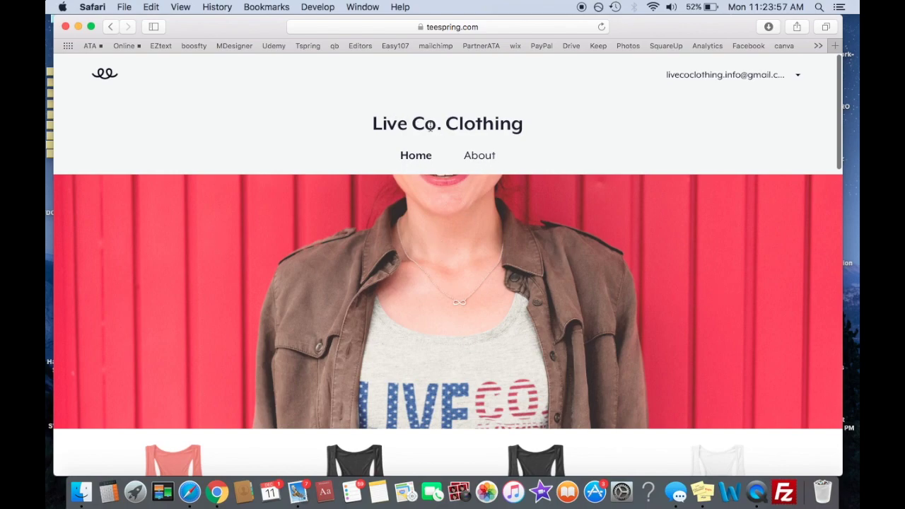
left_click(471, 157)
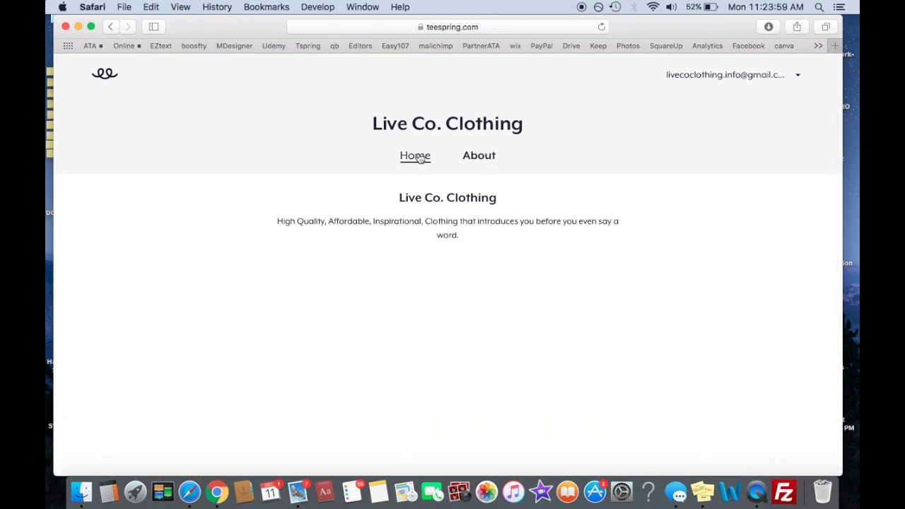
left_click(418, 156)
Browse the Live Co. Clothing storefront's second page of tank-top products.
scroll(621, 234, "down", 4)
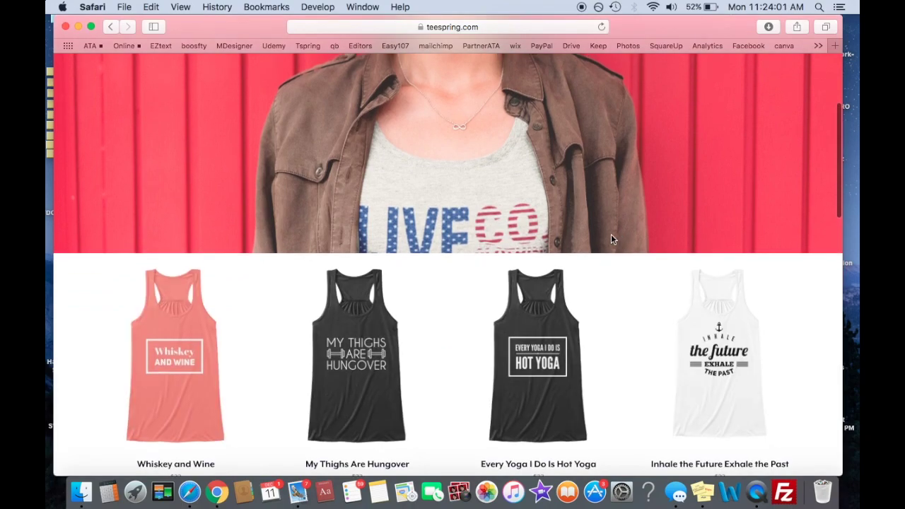
scroll(435, 174, "down", 7)
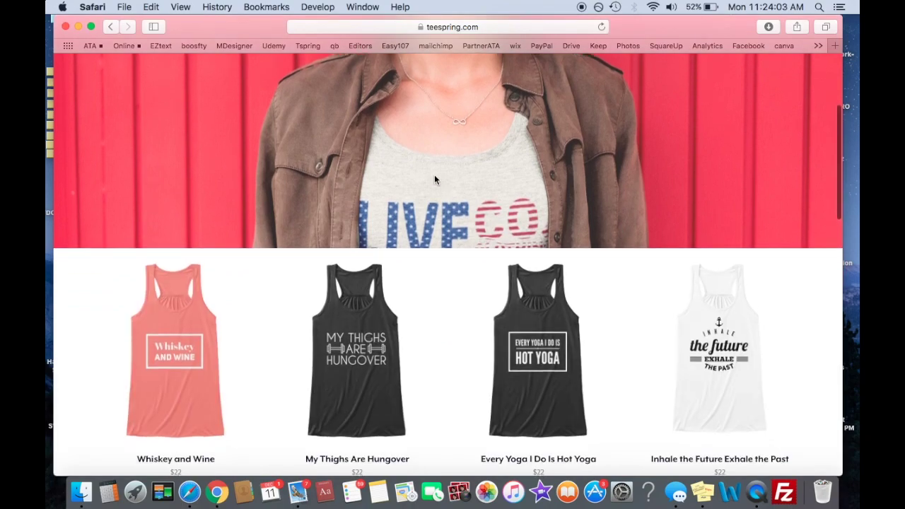
scroll(451, 120, "down", 8)
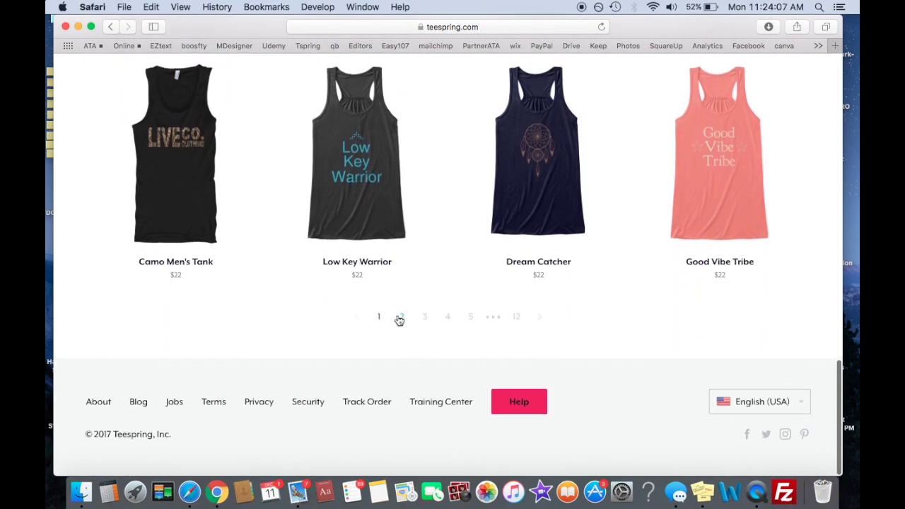
left_click(400, 319)
scroll(575, 283, "down", 3)
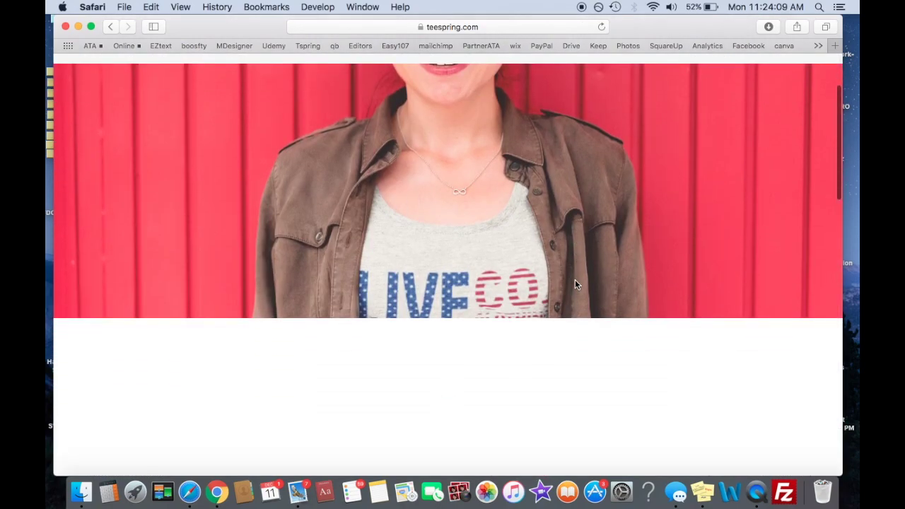
scroll(575, 283, "down", 3)
scroll(455, 319, "down", 3)
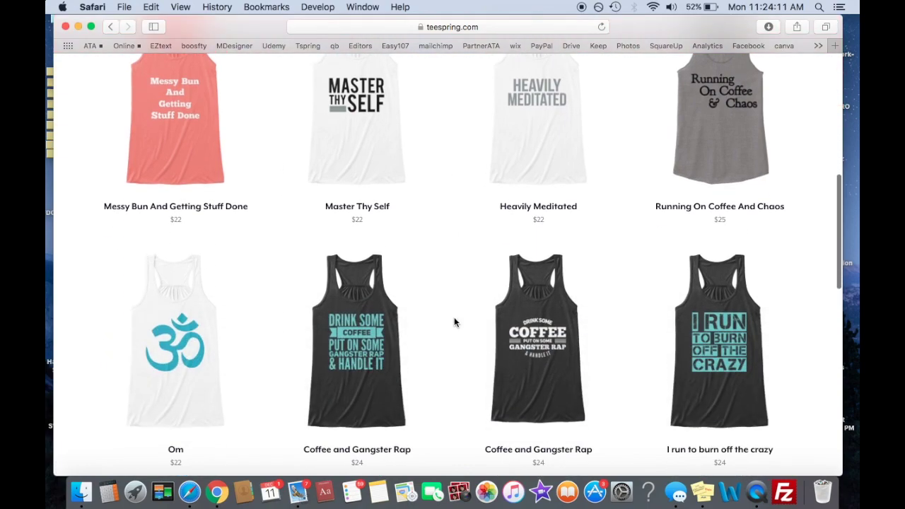
View the Heavily Meditated tank's product page, then go back to the storefront listing.
left_click(540, 125)
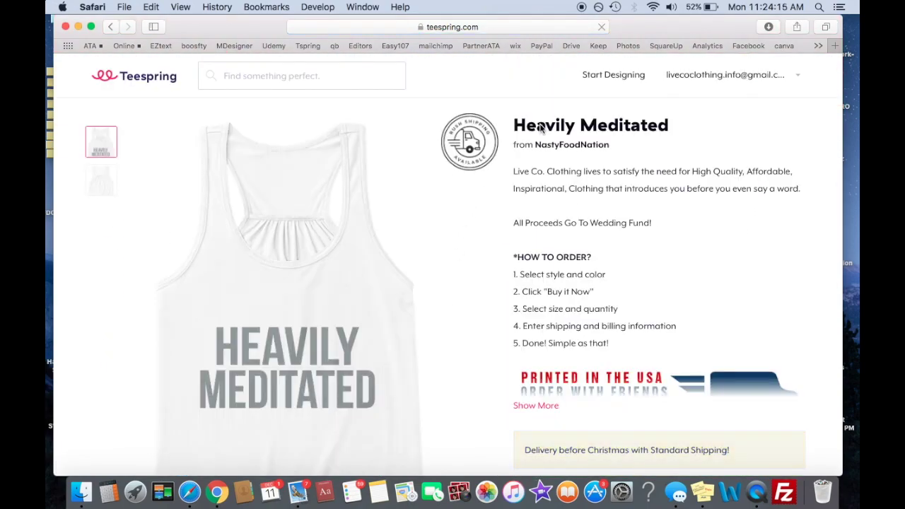
scroll(450, 255, "down", 10)
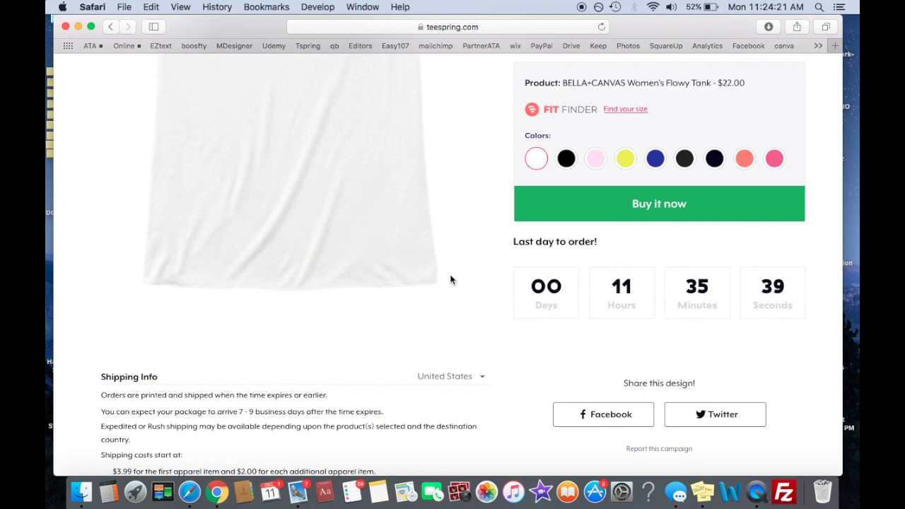
scroll(451, 281, "down", 2)
scroll(451, 279, "left", 5)
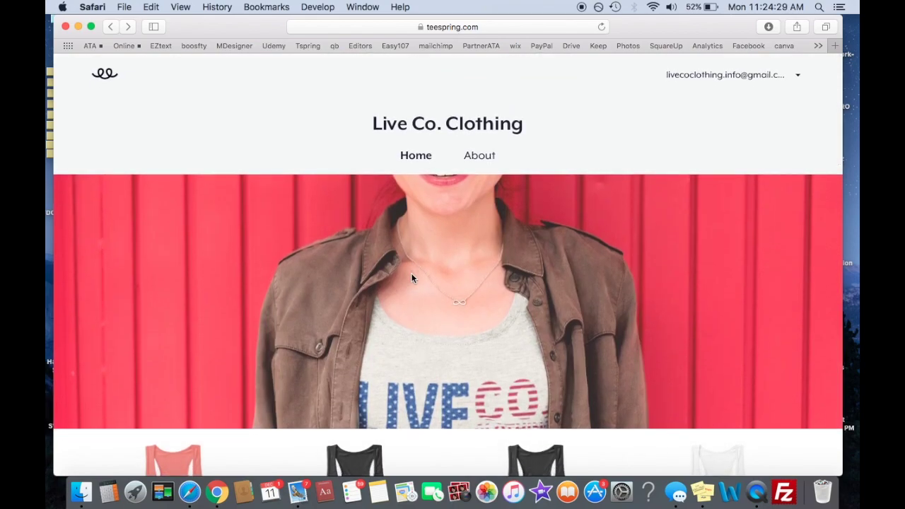
scroll(412, 278, "down", 10)
scroll(412, 278, "down", 4)
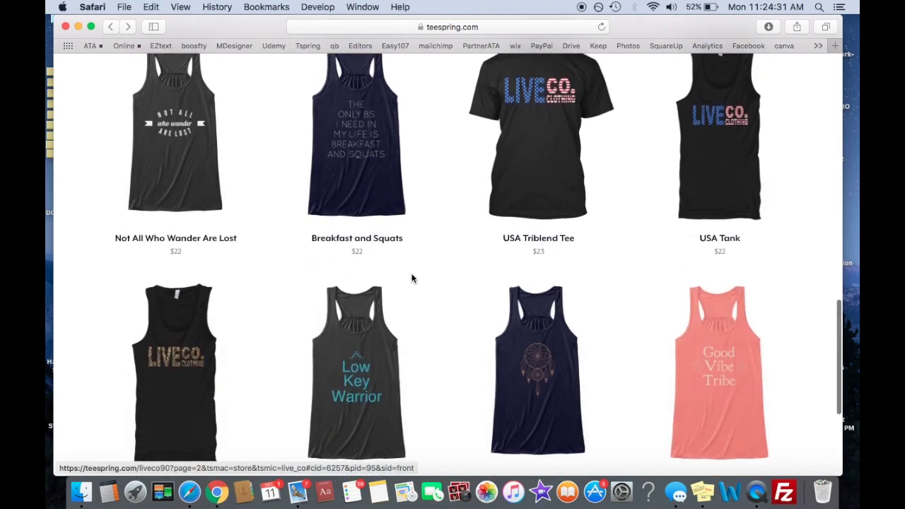
scroll(412, 278, "down", 4)
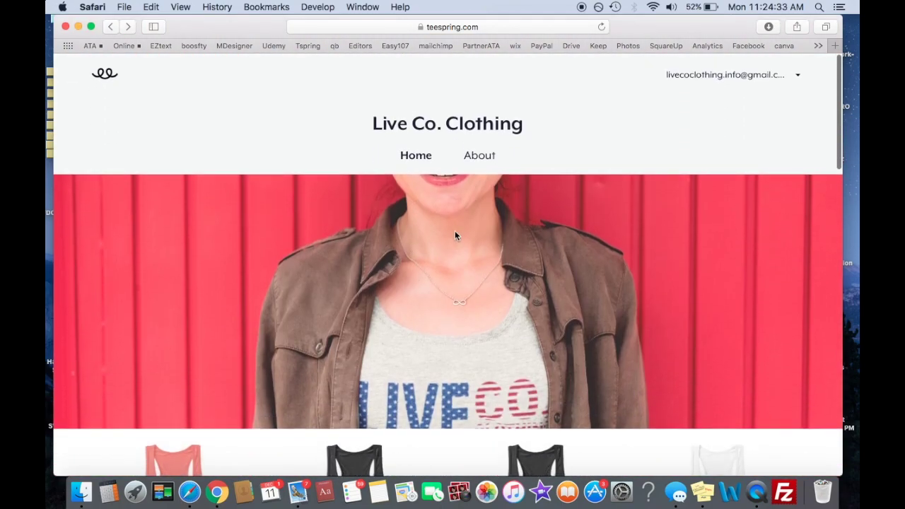
scroll(432, 224, "down", 15)
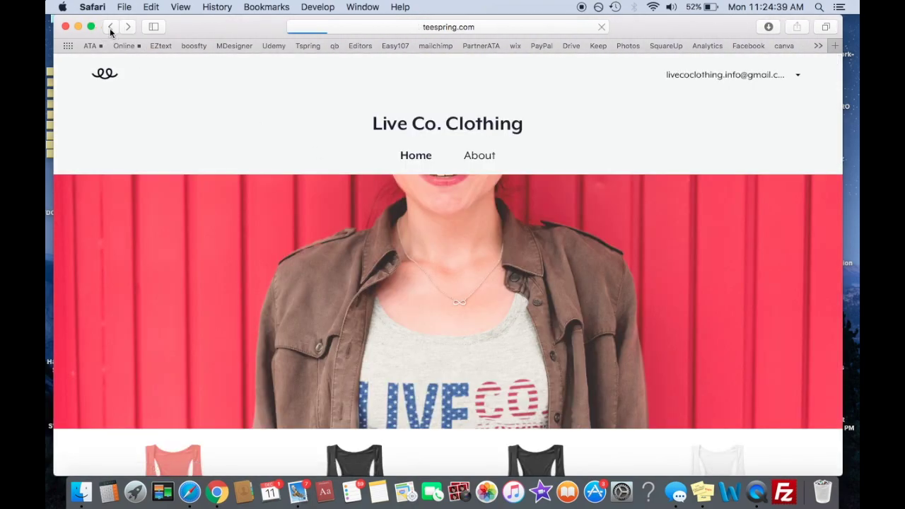
Start a new storefront, abandon it, and open Live Co. Clothing in the storefront editor.
scroll(662, 255, "down", 3)
mouse_move(597, 265)
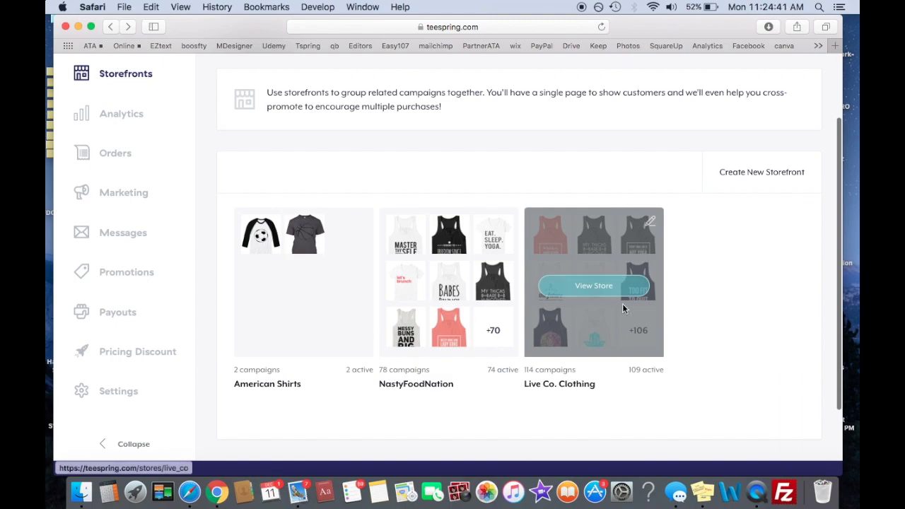
left_click(772, 185)
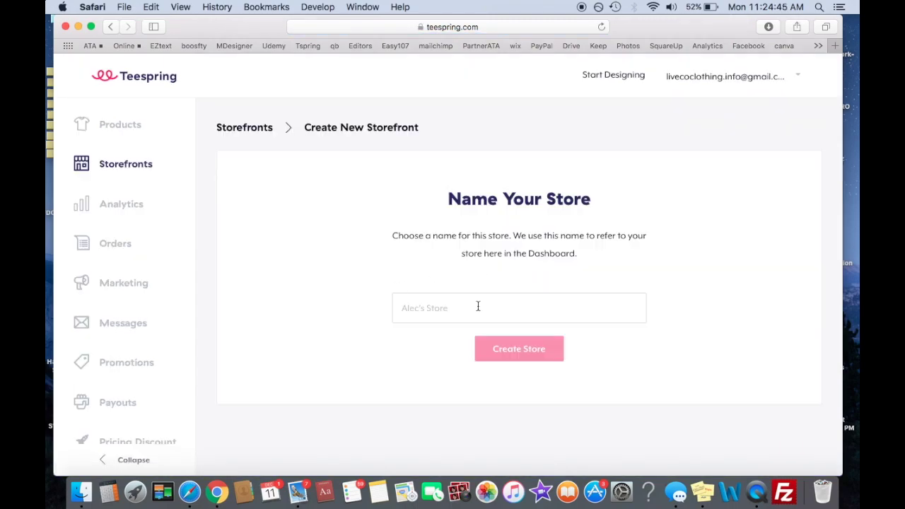
scroll(305, 249, "left", 5)
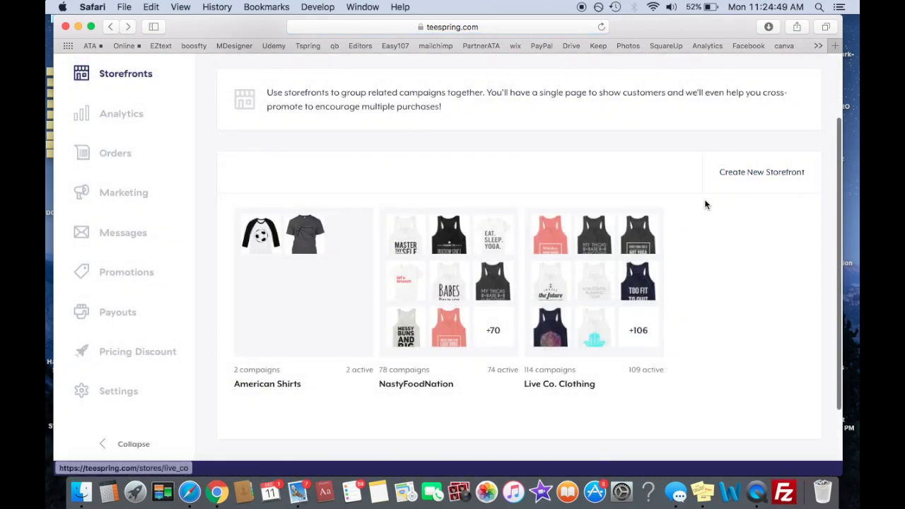
left_click(649, 223)
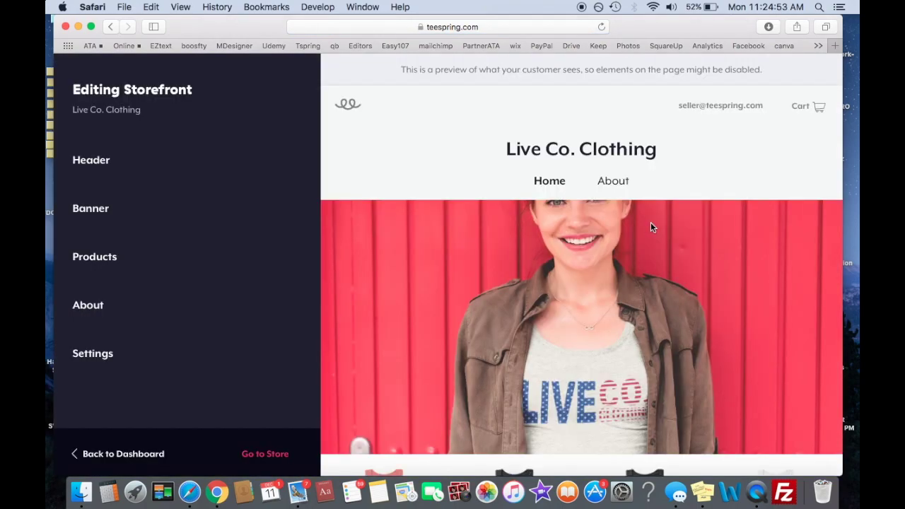
Check the Header and Banner settings of the Live Co. Clothing storefront, returning to the section list.
left_click(125, 174)
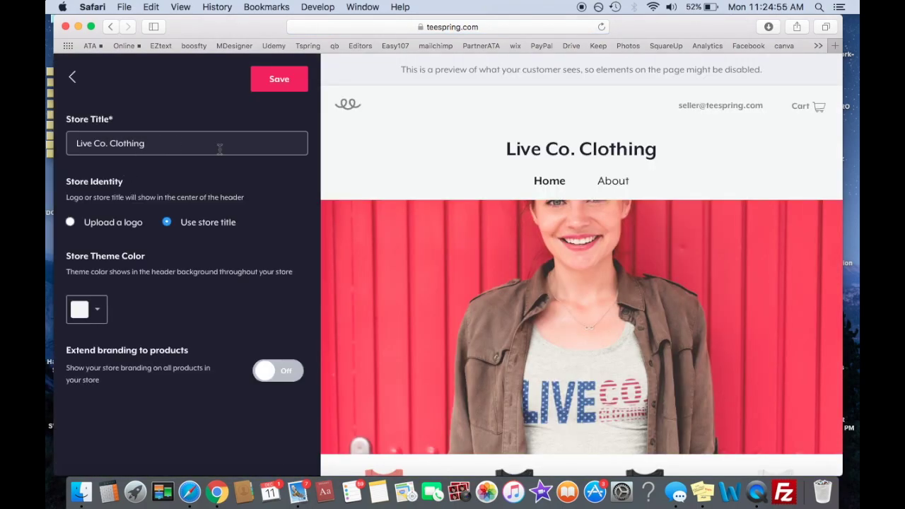
left_click(73, 78)
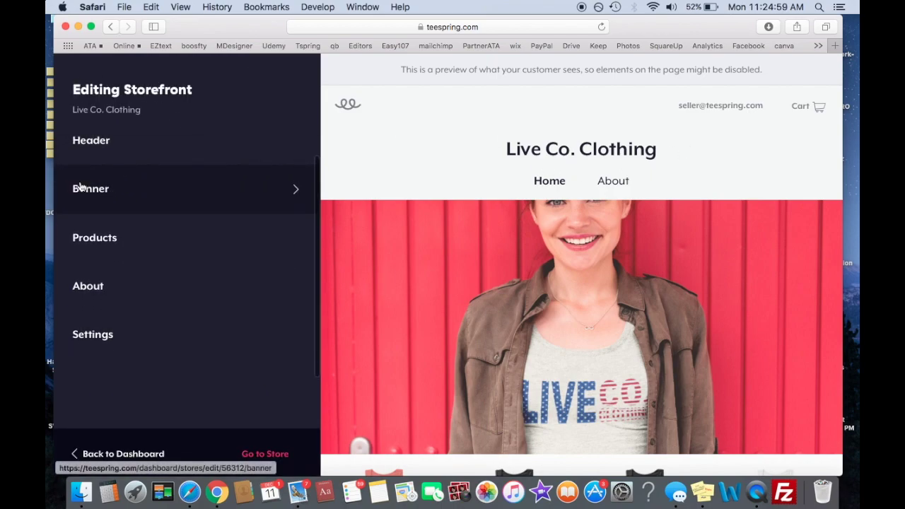
left_click(80, 187)
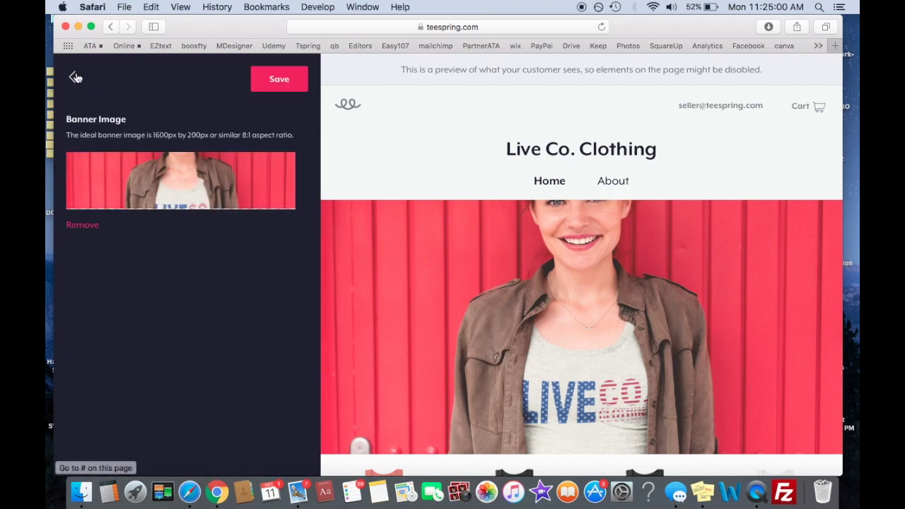
left_click(72, 78)
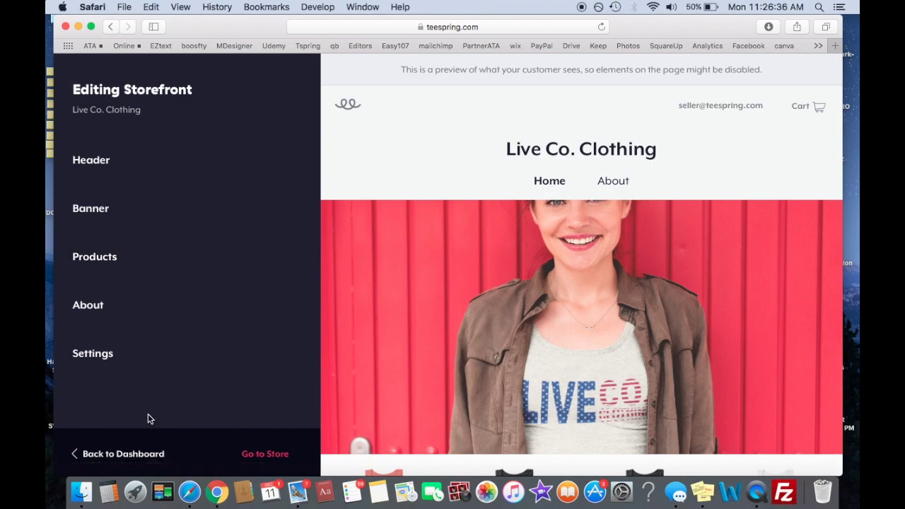
Add the black Too Busy. BELLA+CANVAS Unisex Tank to the storefront's products.
left_click(111, 256)
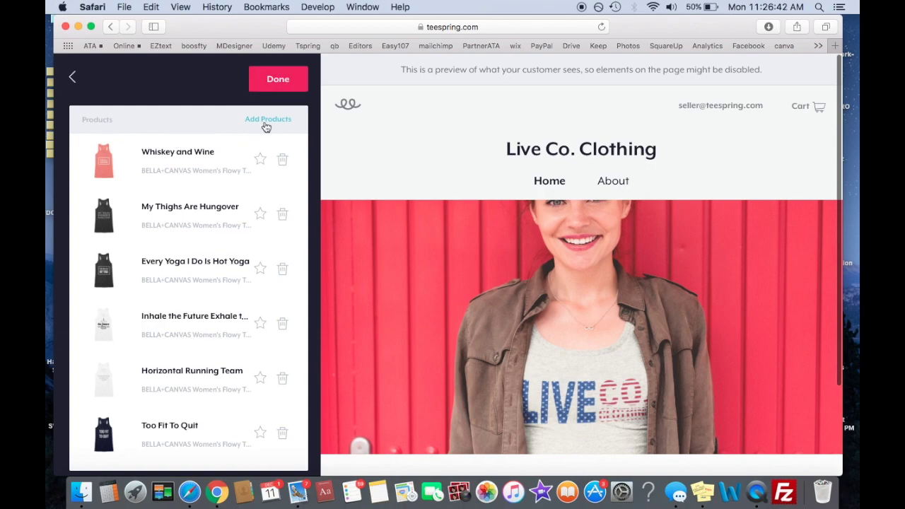
left_click(266, 120)
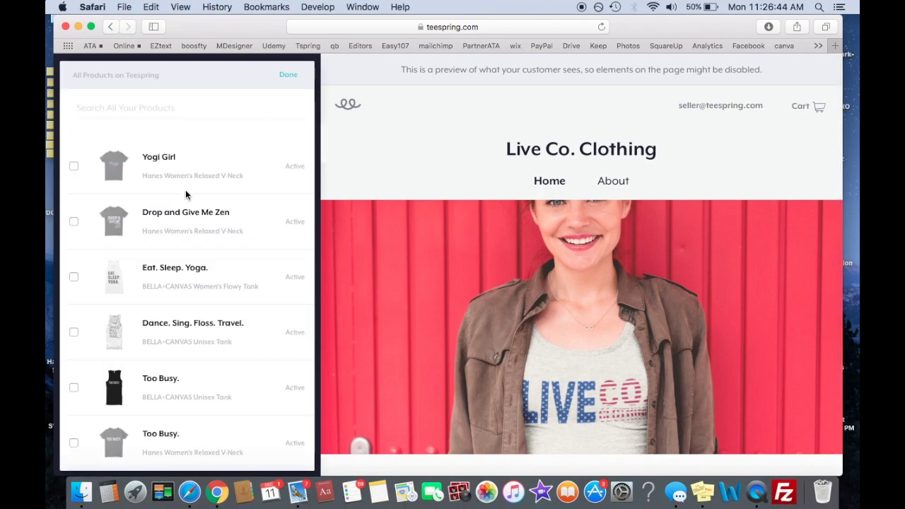
scroll(190, 276, "down", 4)
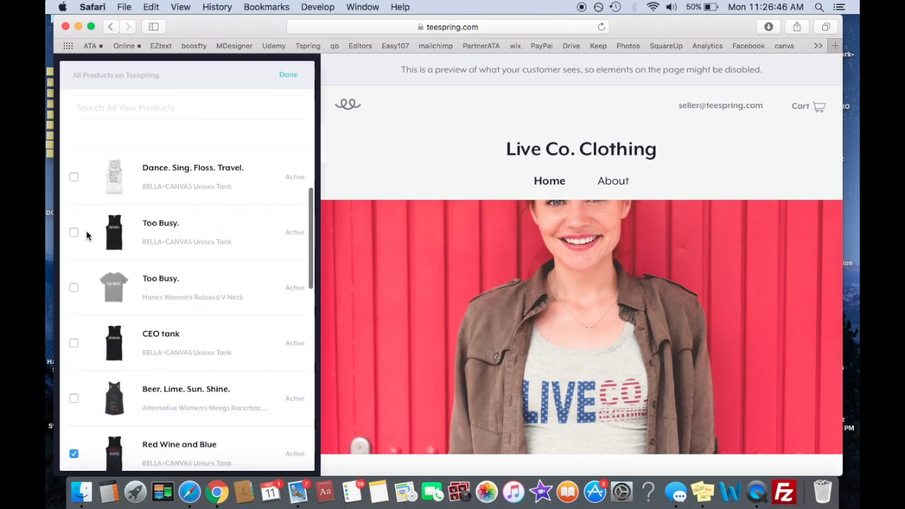
left_click(74, 232)
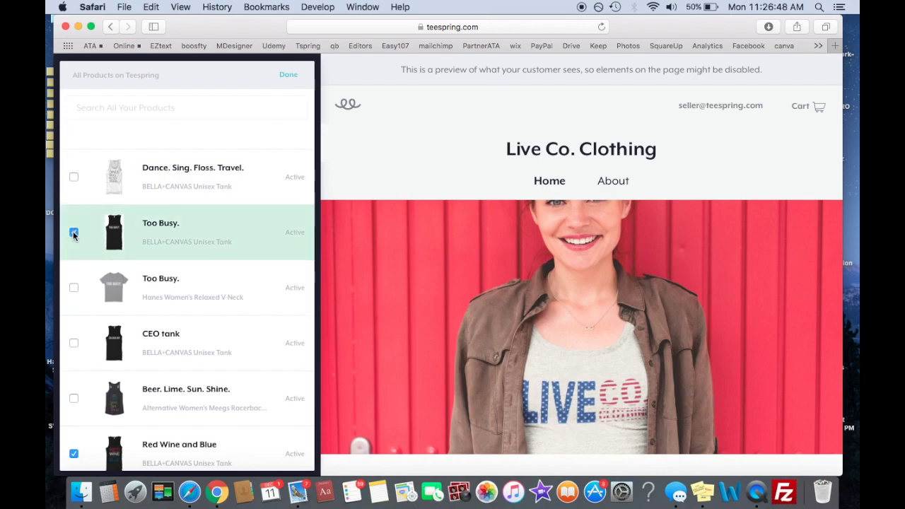
left_click(288, 75)
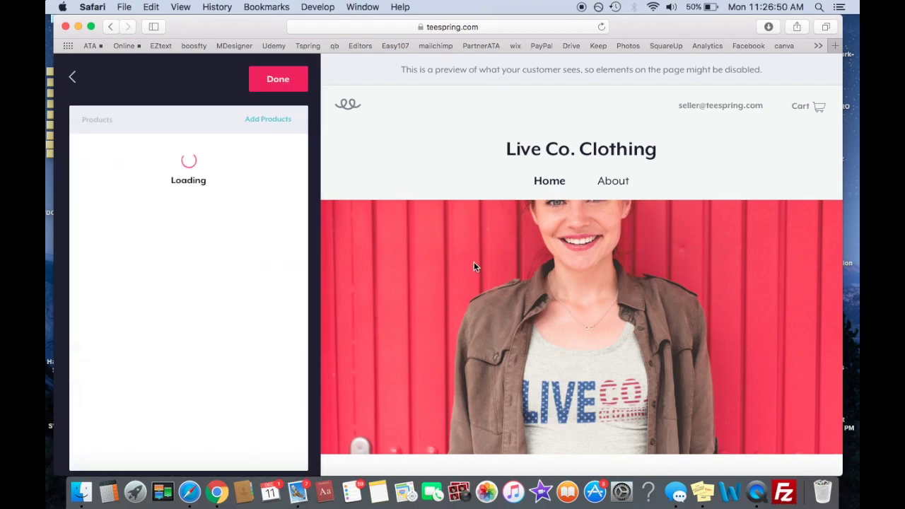
scroll(212, 340, "down", 5)
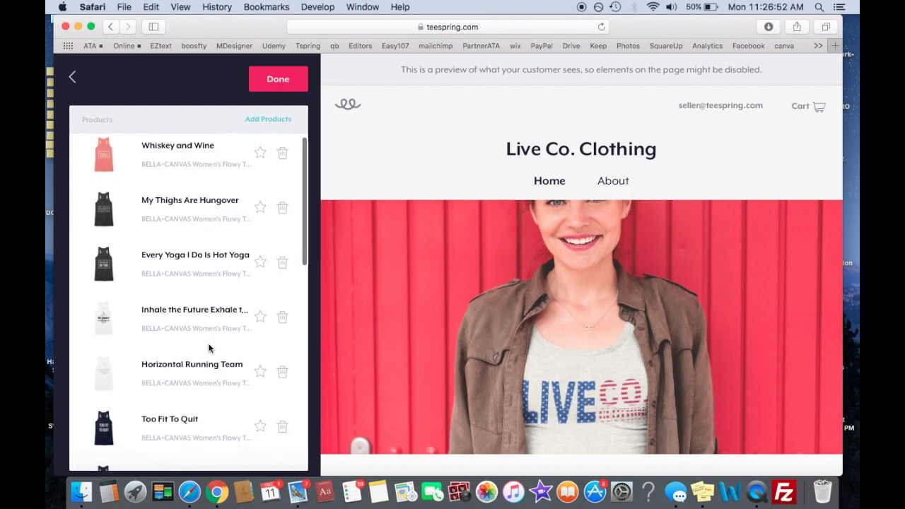
scroll(218, 303, "down", 3)
scroll(258, 228, "up", 5)
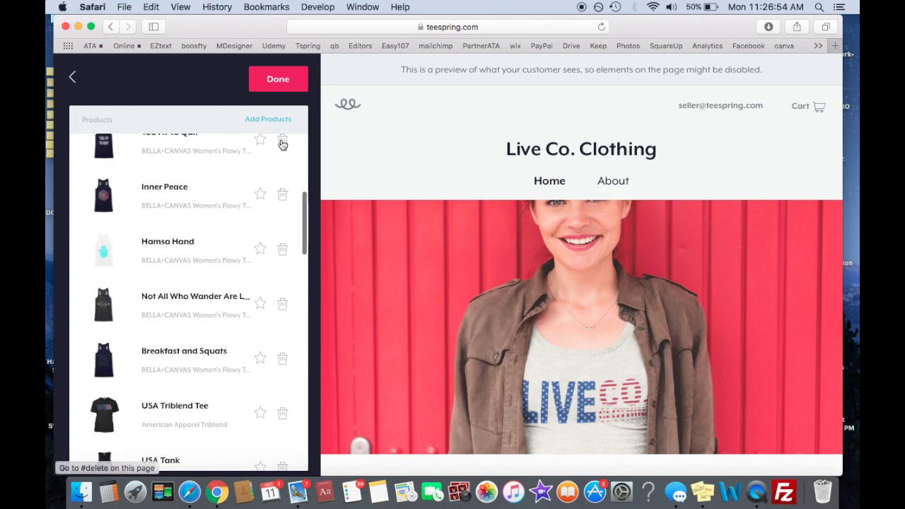
left_click(72, 77)
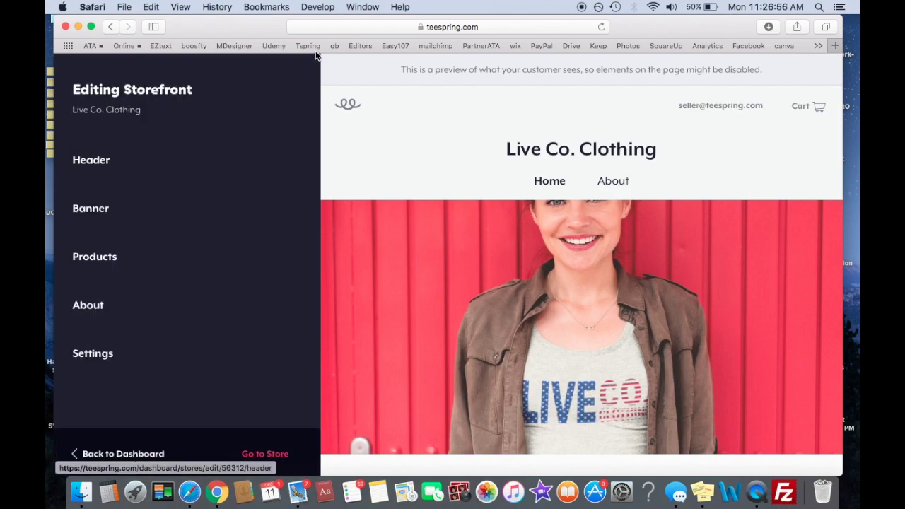
Scroll the Live Co. Clothing product grid to reveal USA Triblend Tee ($23) and Good Vibe Tribe ($22).
scroll(422, 393, "down", 6)
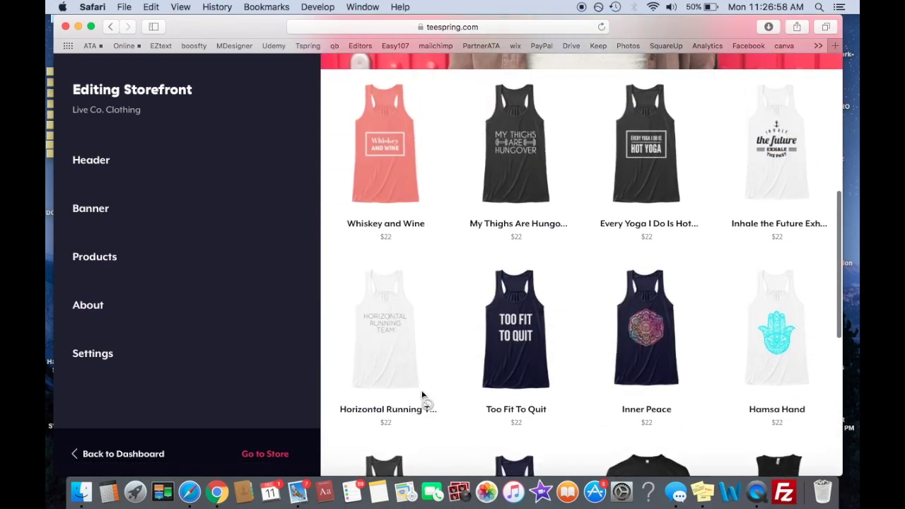
scroll(422, 392, "down", 10)
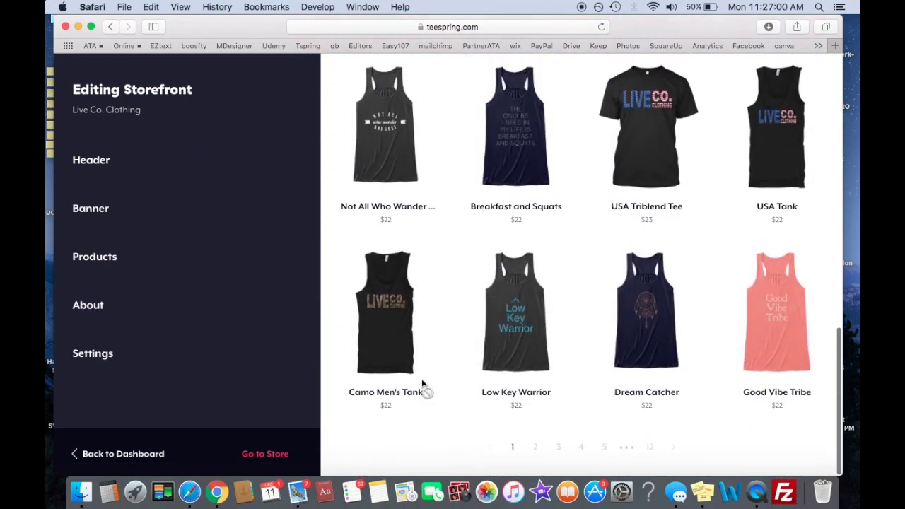